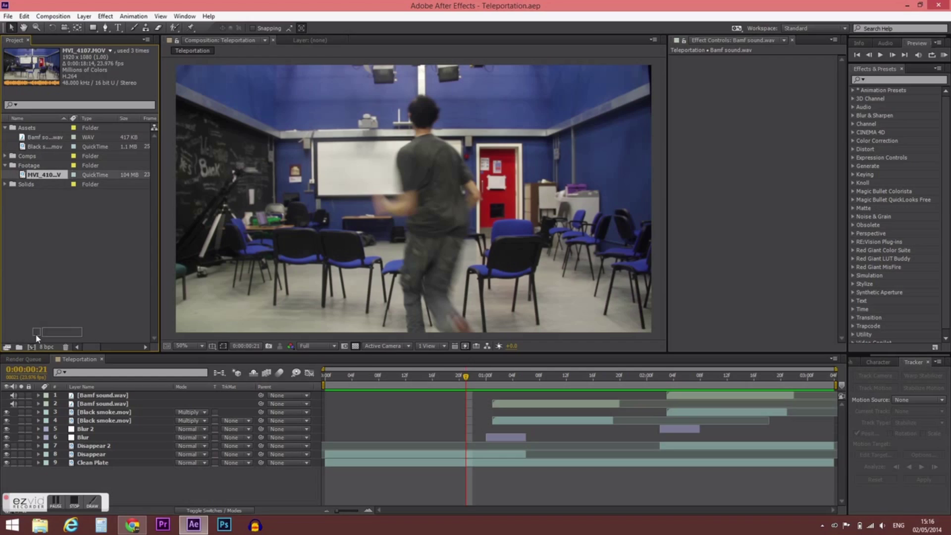
Build the Tutorial composition from MVI_4107.MOV and step back two frames to the empty room at 0:00:05:15.
drag(32, 345, 32, 346)
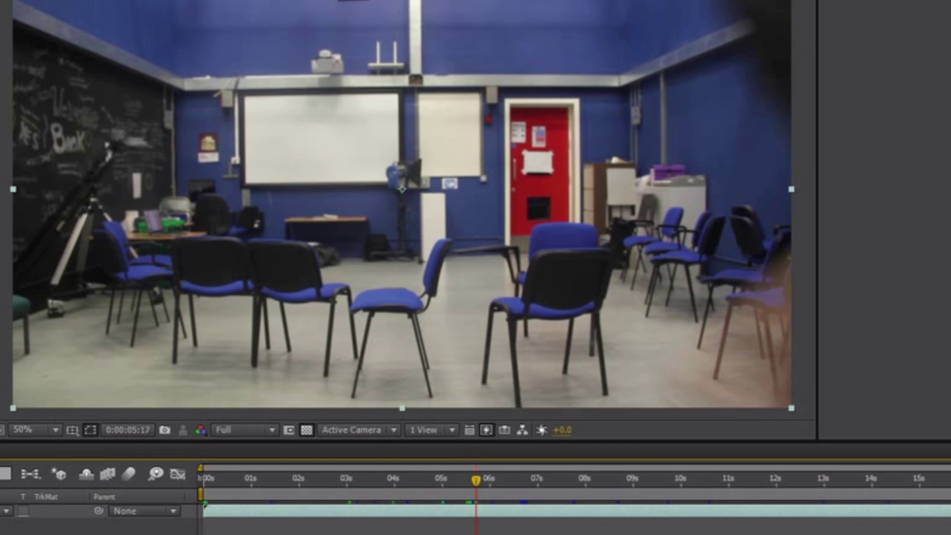
key(Page_Up)
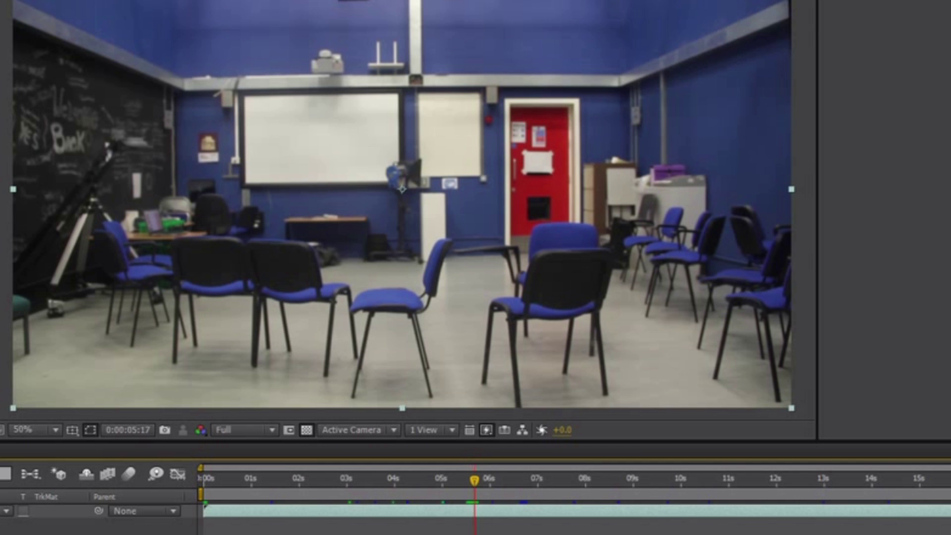
key(Page_Up)
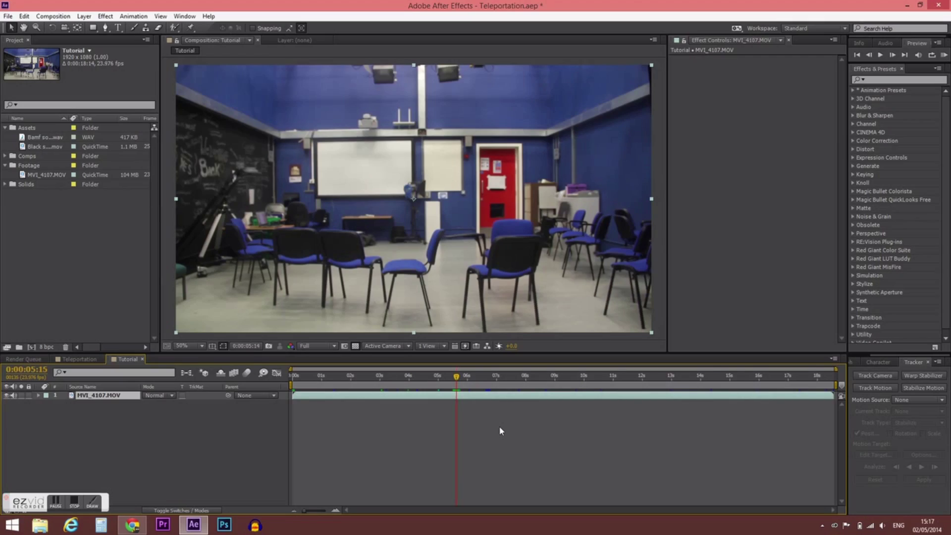
Split the footage at 0:00:05:14 and rename the lower layer Clean PLate.
key(ctrl+shift+d)
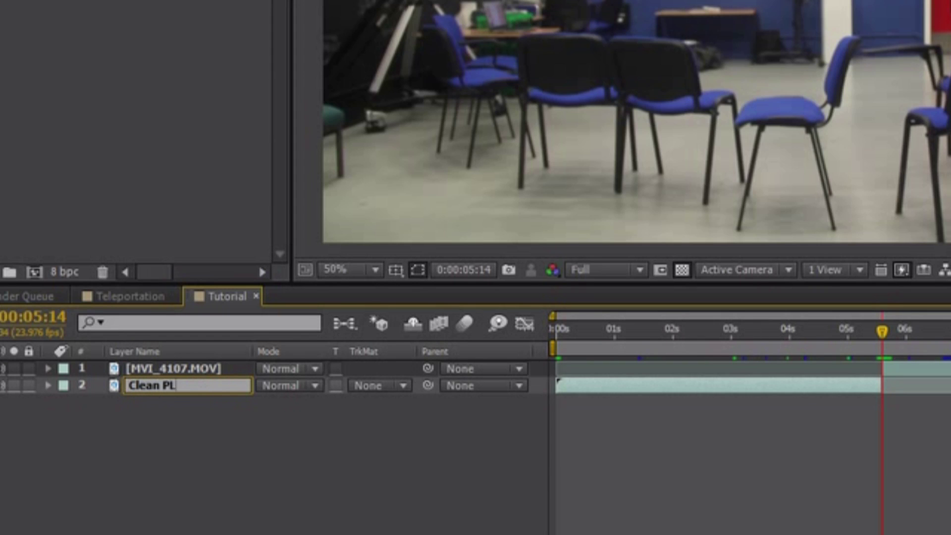
text(e)
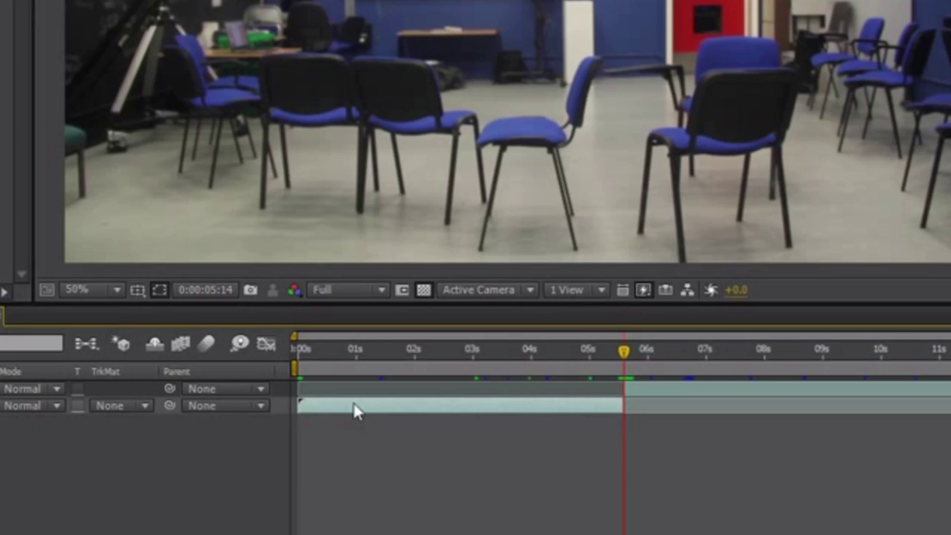
Apply Time > Freeze Frame to Clean PLate so it holds the empty-classroom frame.
right_click(354, 404)
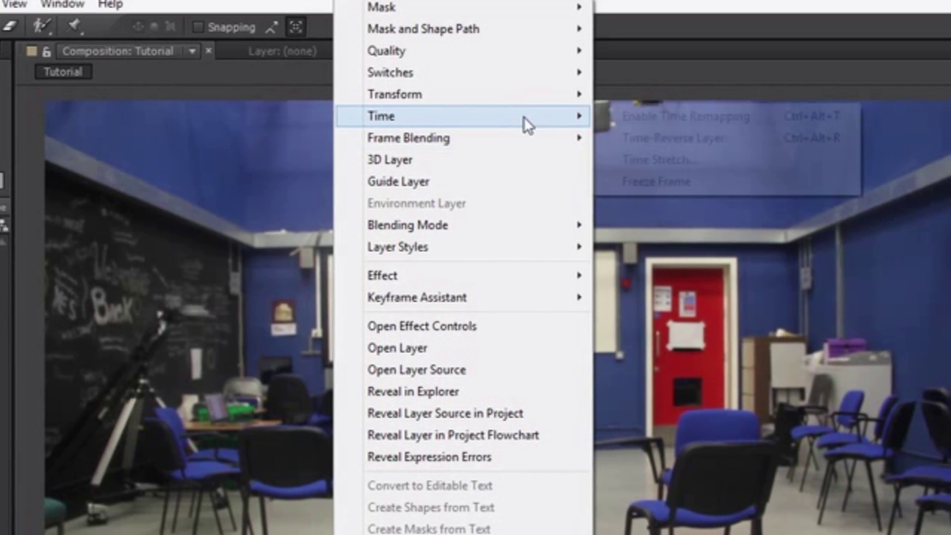
mouse_move(580, 121)
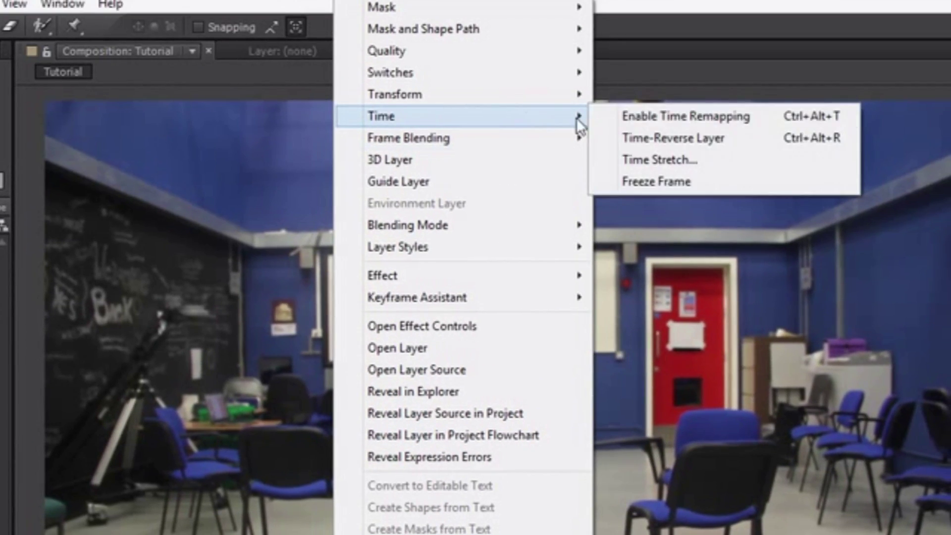
click(637, 177)
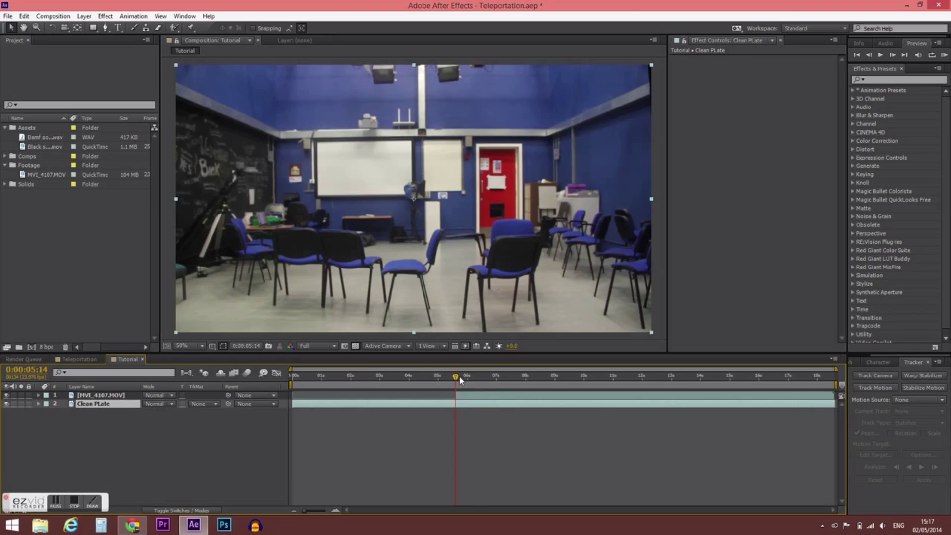
Scrub to about 0:00:06:22, just after the man vanishes, and mark that point.
drag(460, 379, 499, 377)
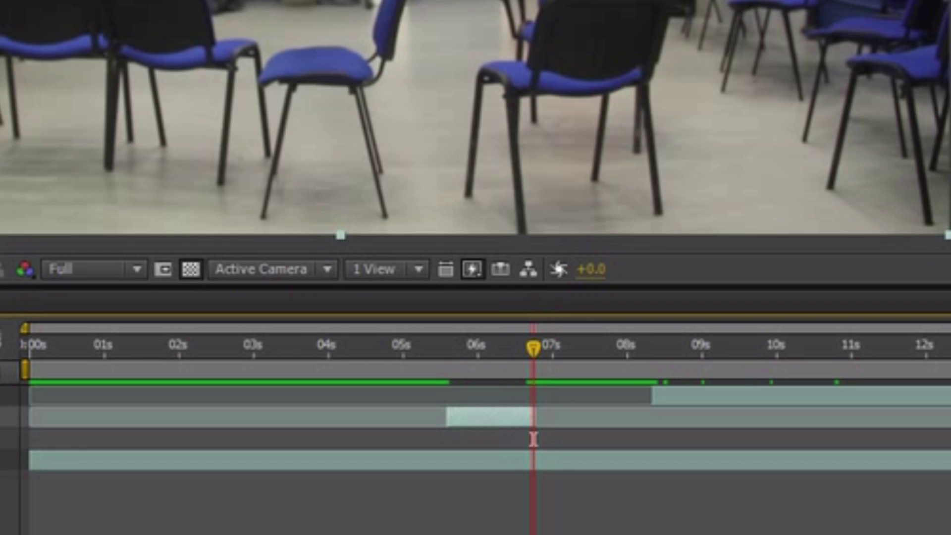
click(532, 439)
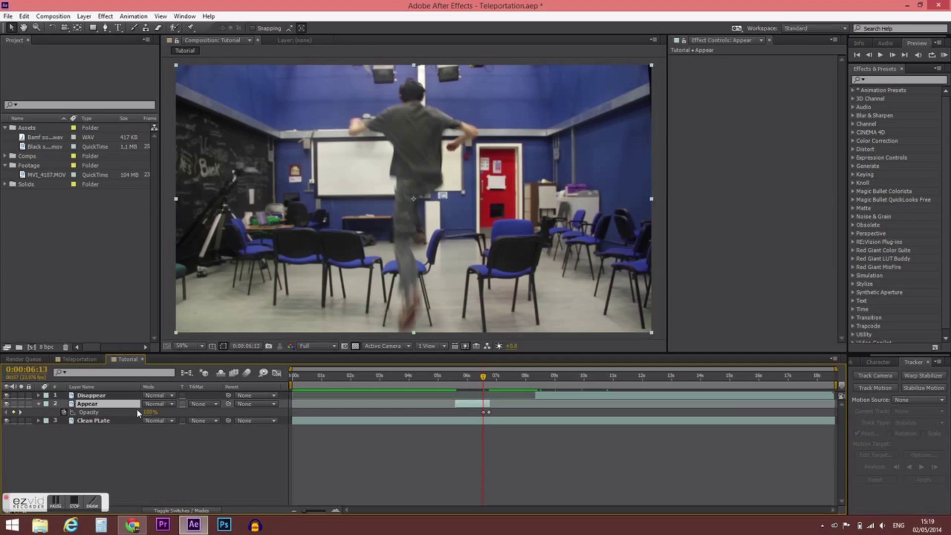
Add an adjustment layer named Blur, trim it to the vanish, and apply CC Radial Blur.
key(ctrl+alt+y)
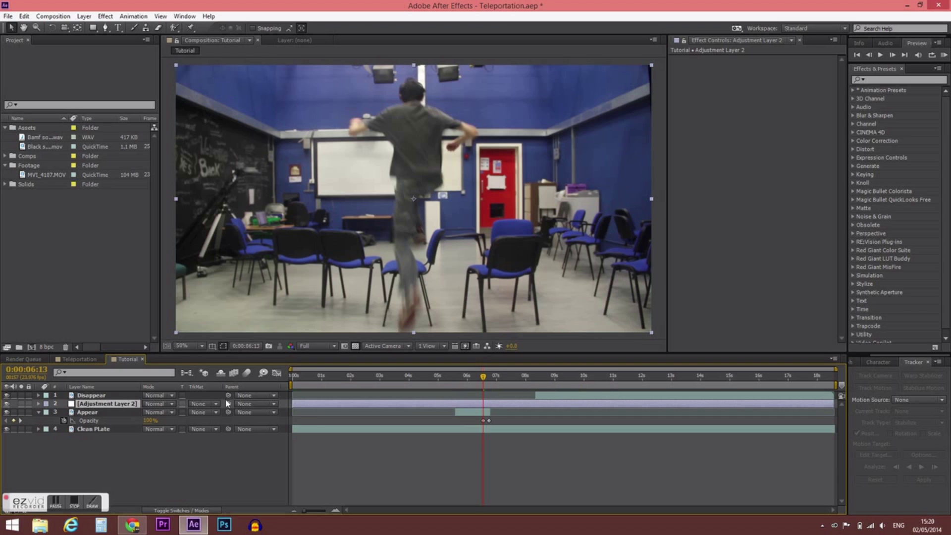
drag(411, 405, 443, 402)
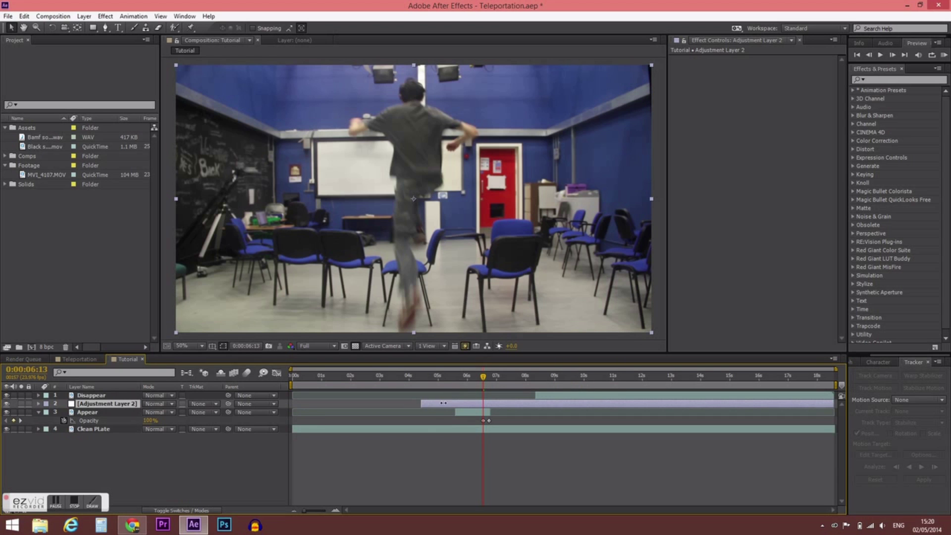
click(105, 16)
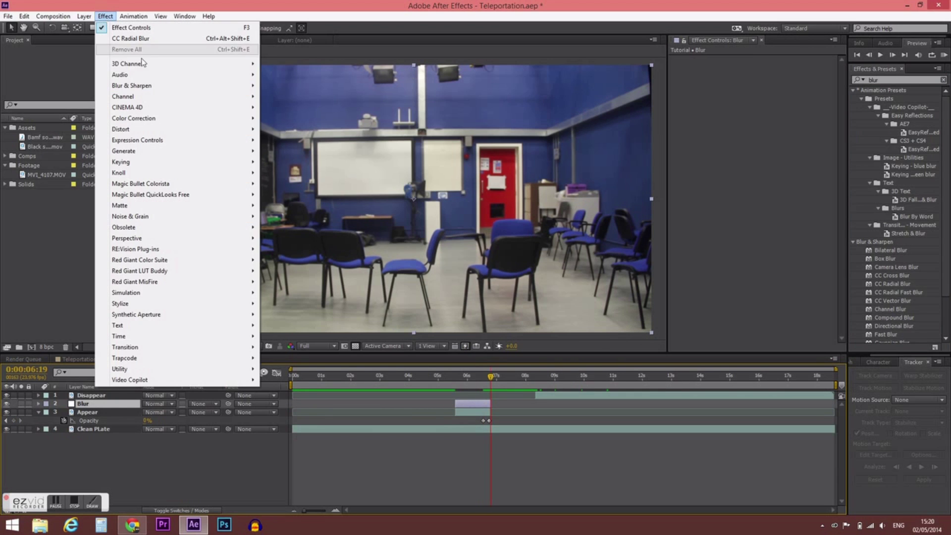
mouse_move(250, 87)
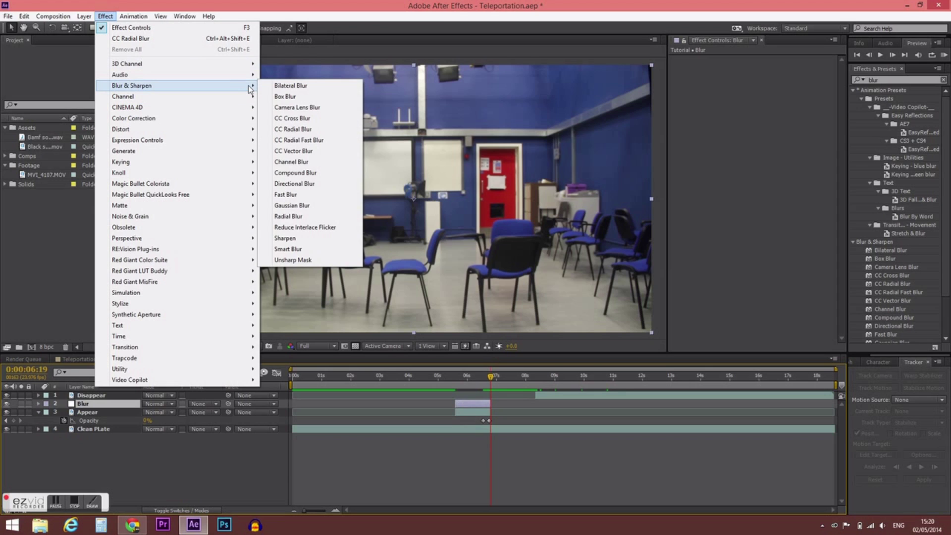
click(287, 129)
Set CC Radial Blur to Fading Zoom and keyframe Amount -50 and 0 on adjacent frames.
click(799, 68)
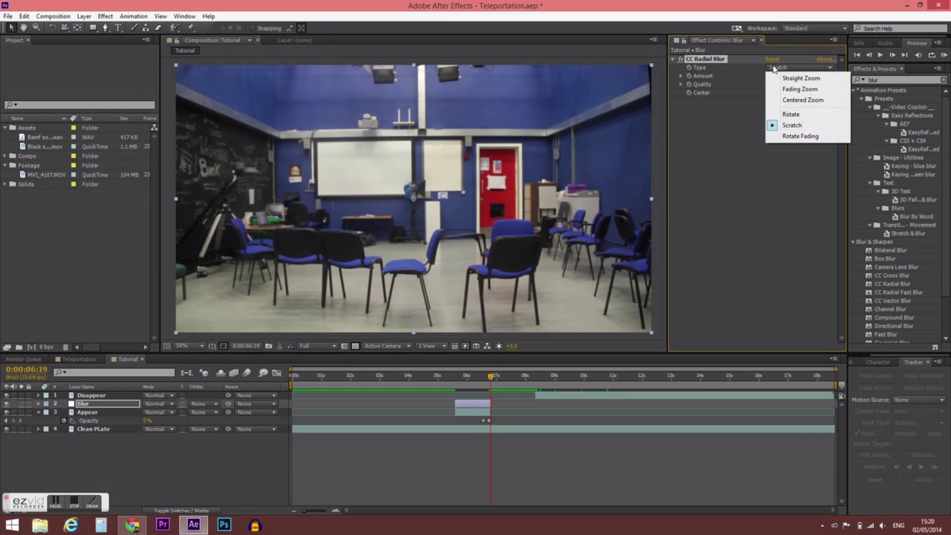
click(784, 88)
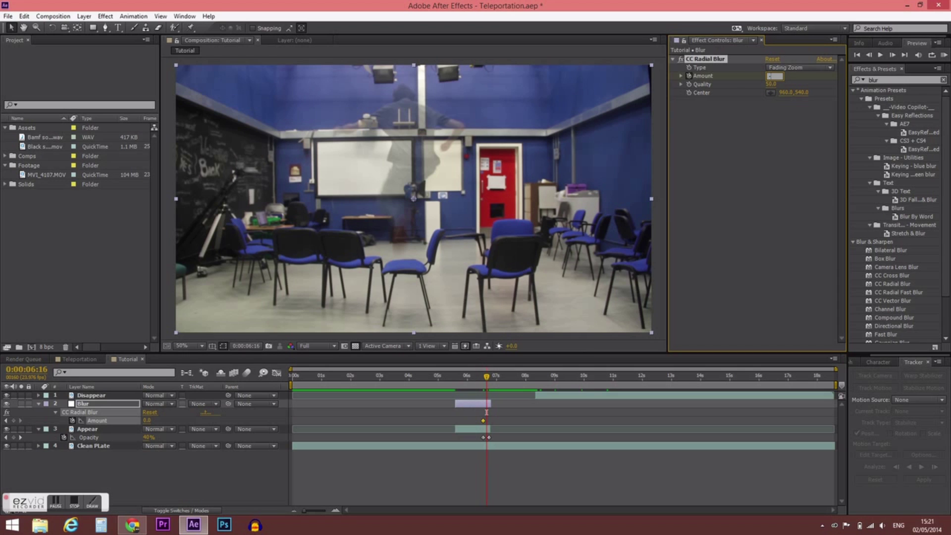
key(Return)
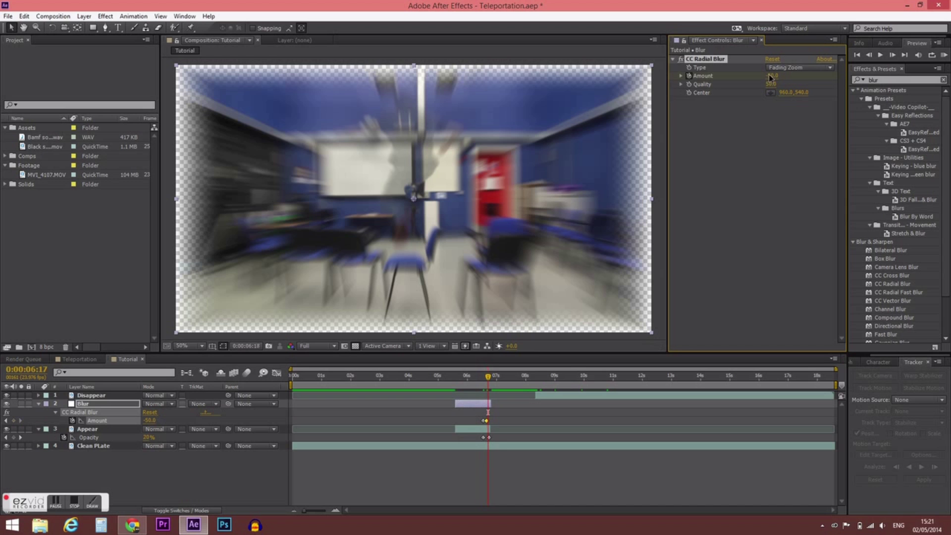
click(770, 76)
text(0)
key(Return)
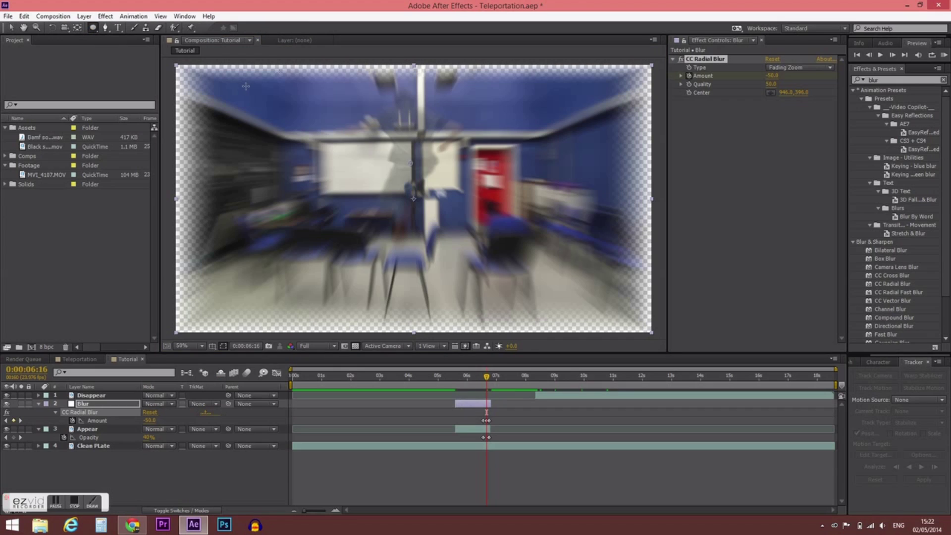
Draw an elliptical mask around the man on Blur, adjust its feather, and preview.
drag(410, 173, 485, 293)
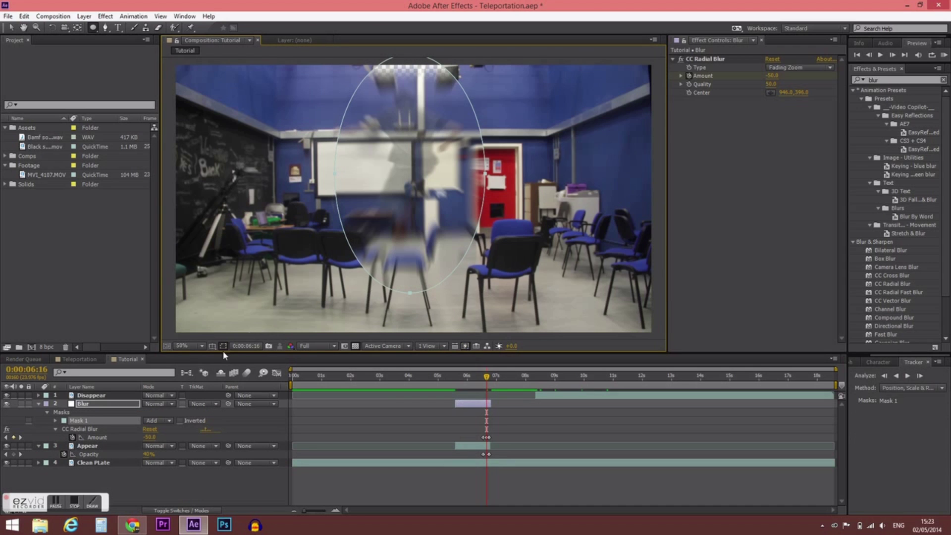
key(f)
click(166, 421)
key(space)
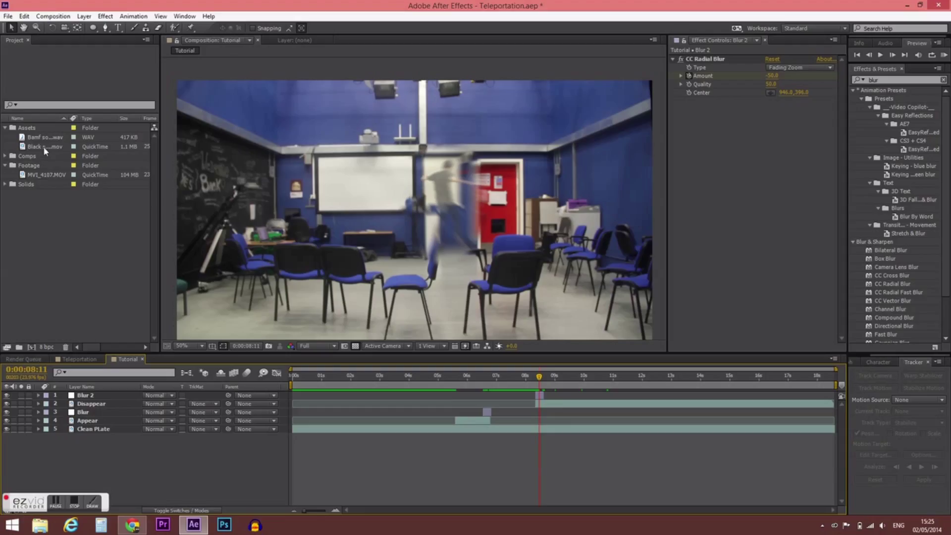
Add Black smoke.mov at 0:00:06:14, set its mode to Multiply, and rotate it 20°.
drag(44, 146, 197, 421)
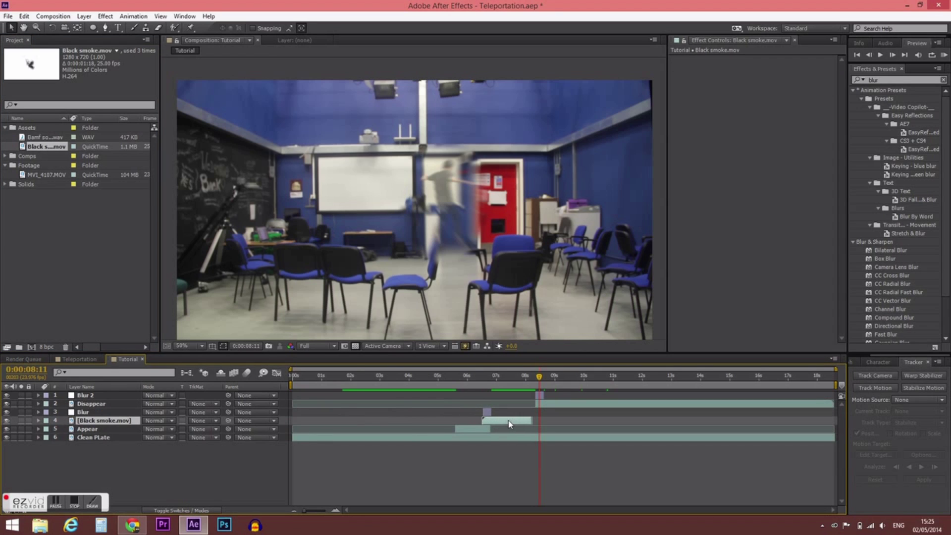
click(482, 379)
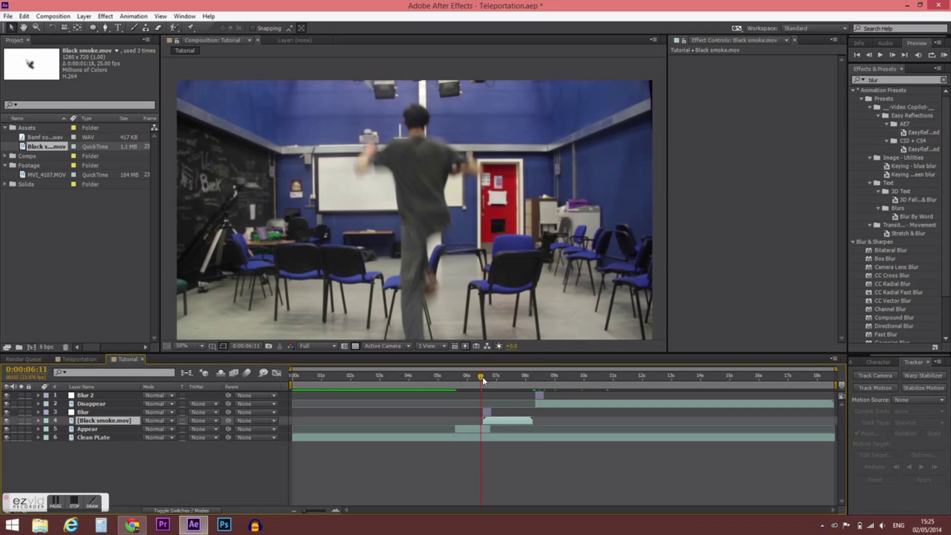
click(156, 420)
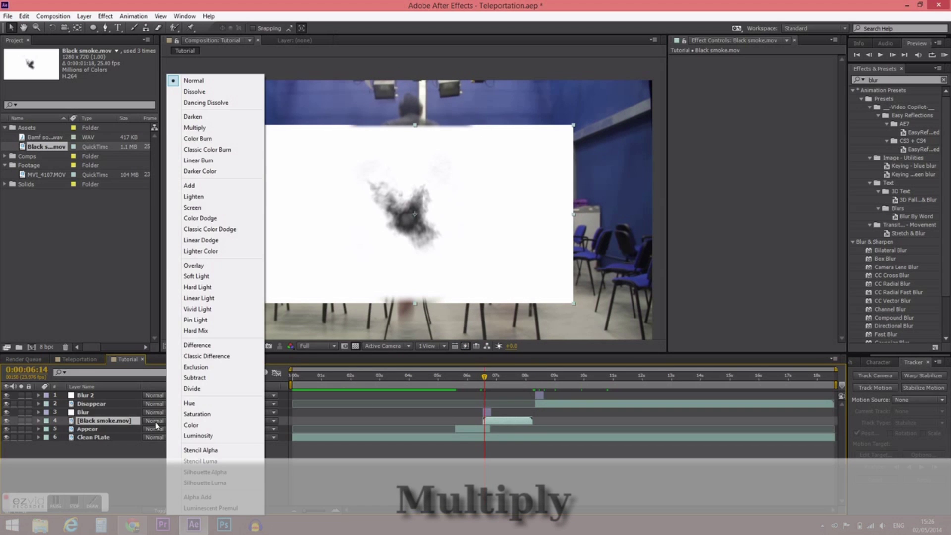
click(206, 129)
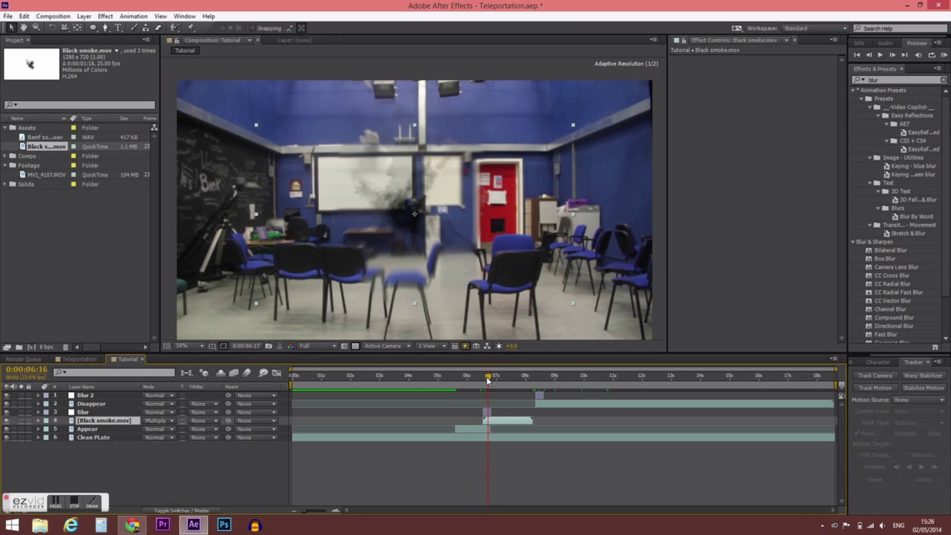
key(s)
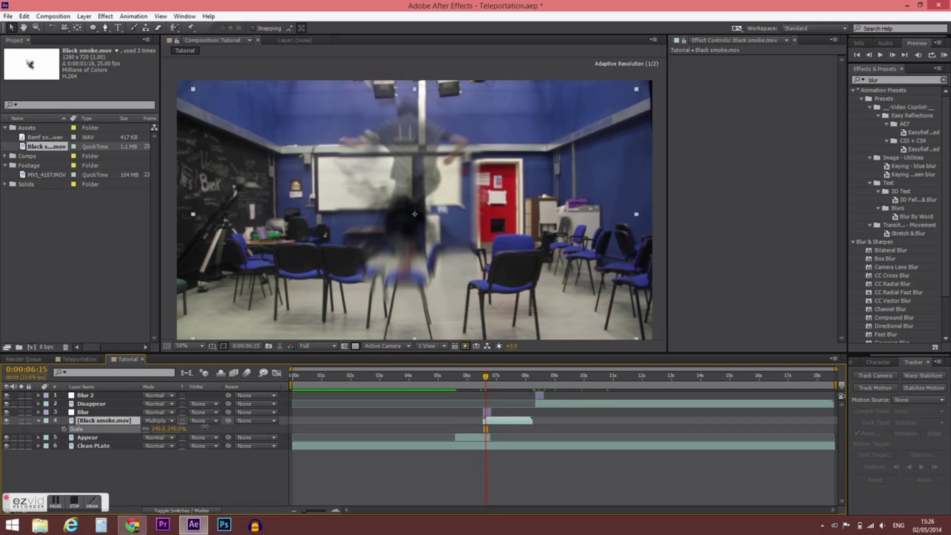
key(r)
drag(159, 428, 179, 429)
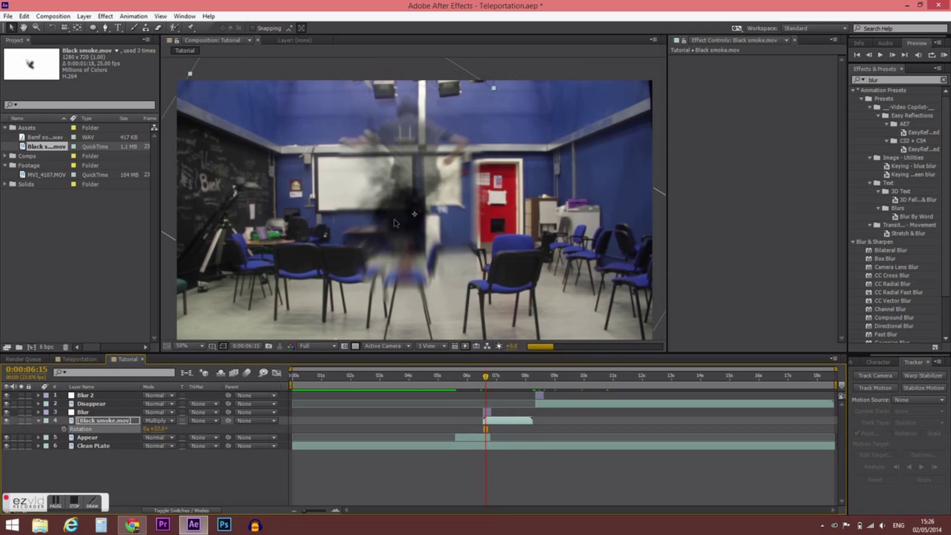